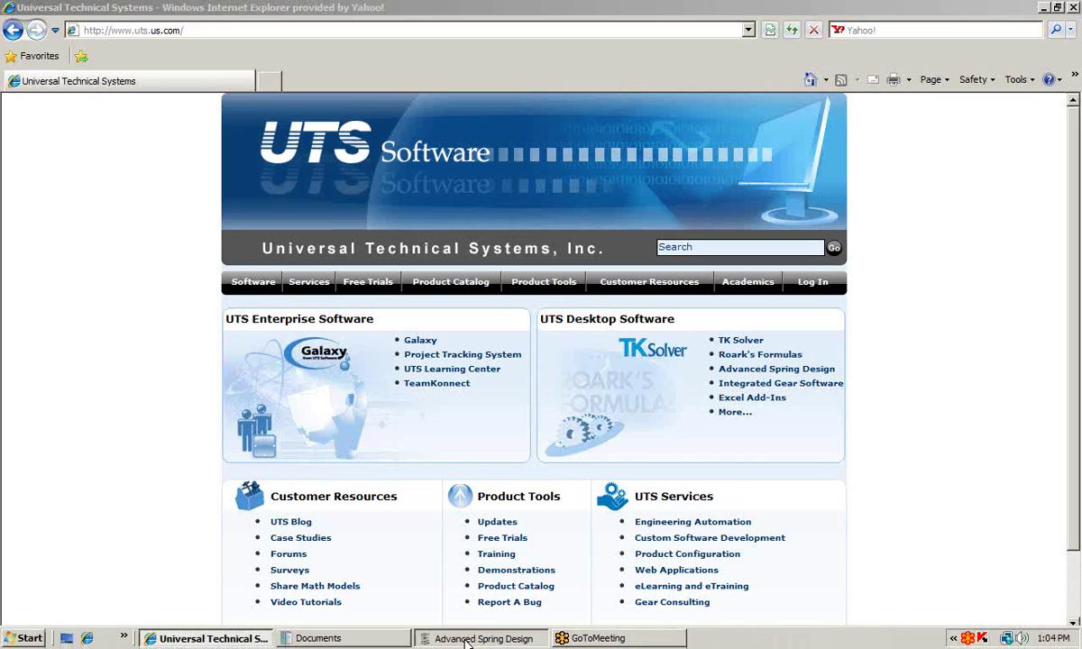
Step: Start a design of 2 series continuous round-wire compression springs on one coil
left_click(486, 638)
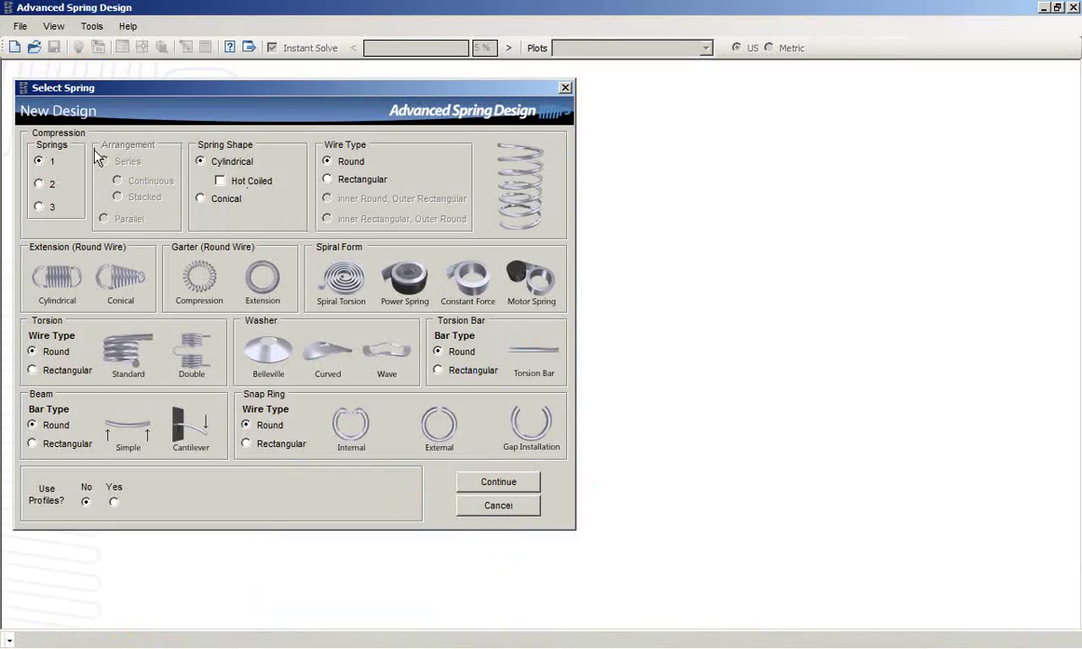
left_click(40, 184)
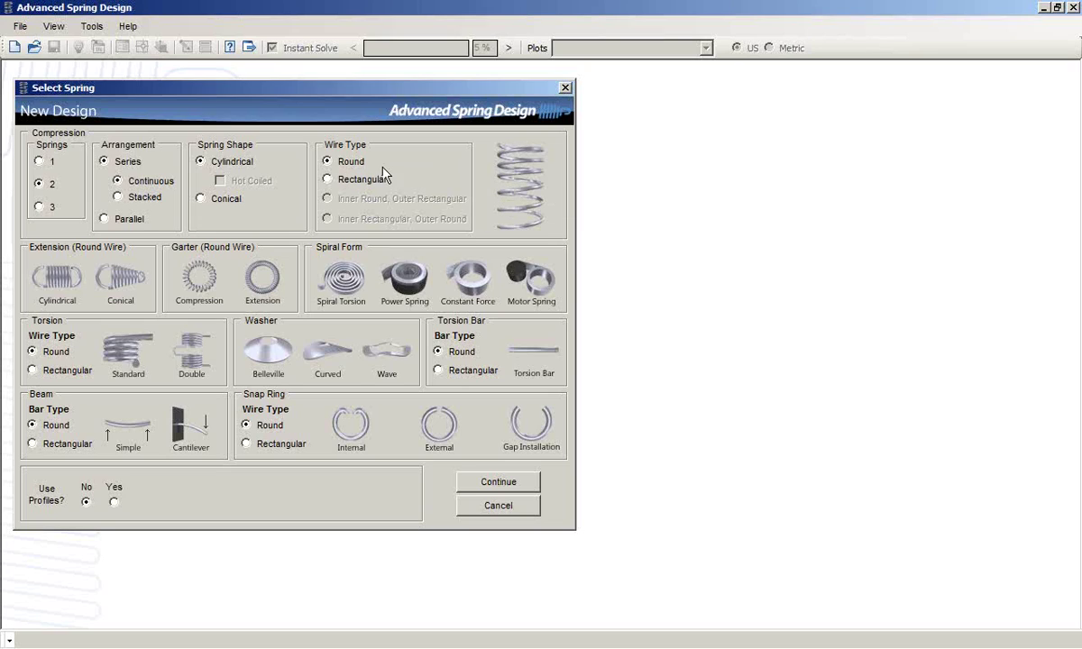
left_click(527, 197)
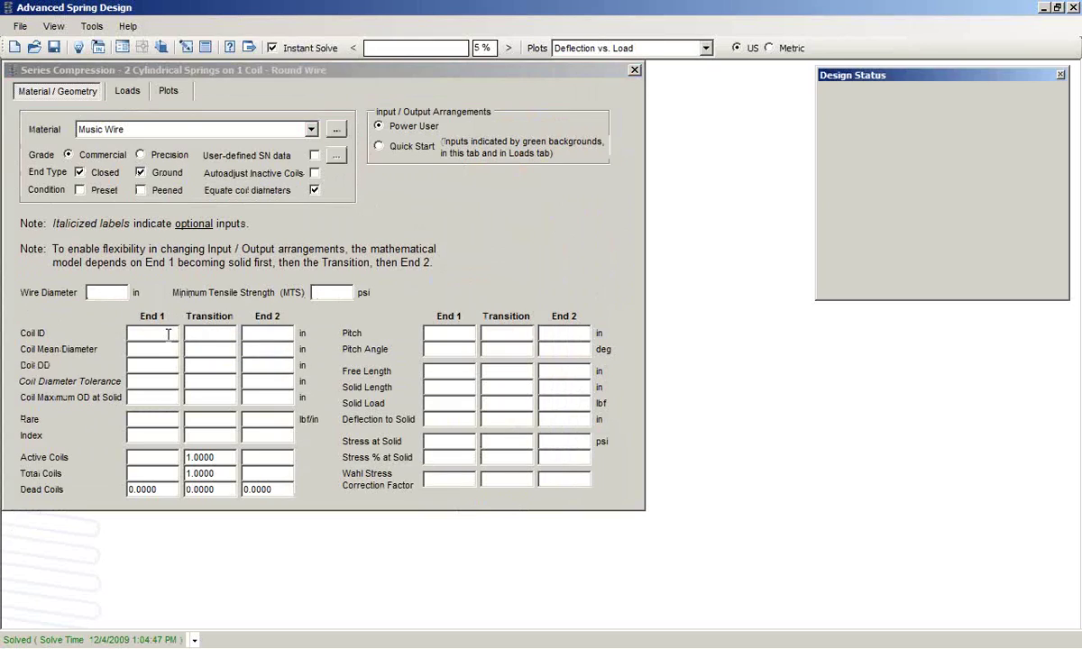
Step: Enter wire diameter 0.1 in and End 1 coil OD 1 in
left_click(102, 292)
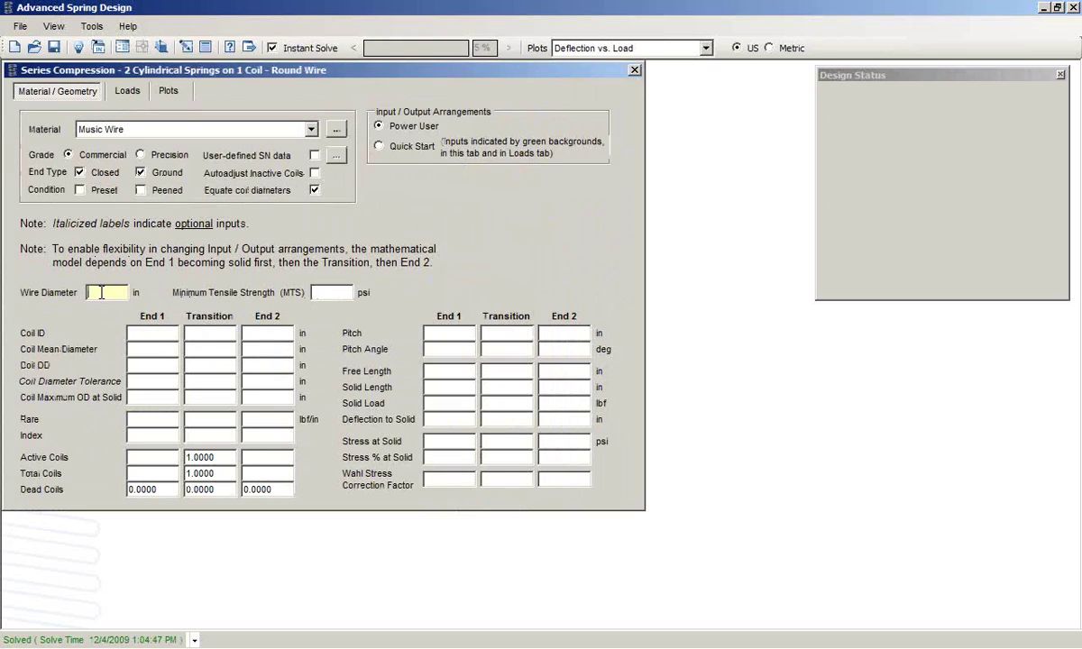
type(".1")
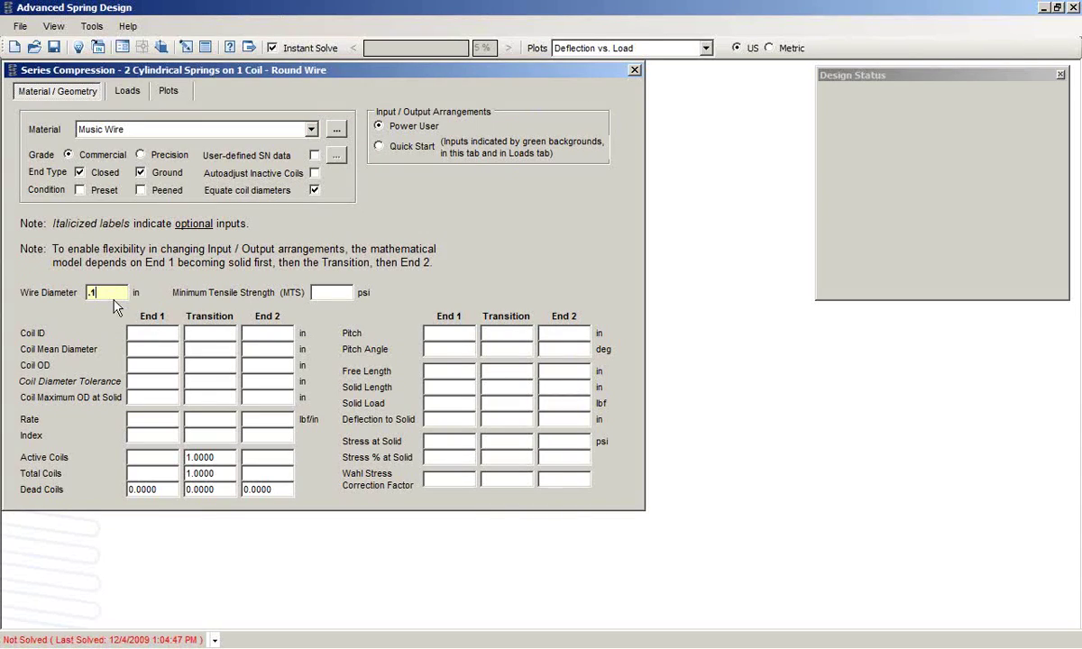
left_click(143, 365)
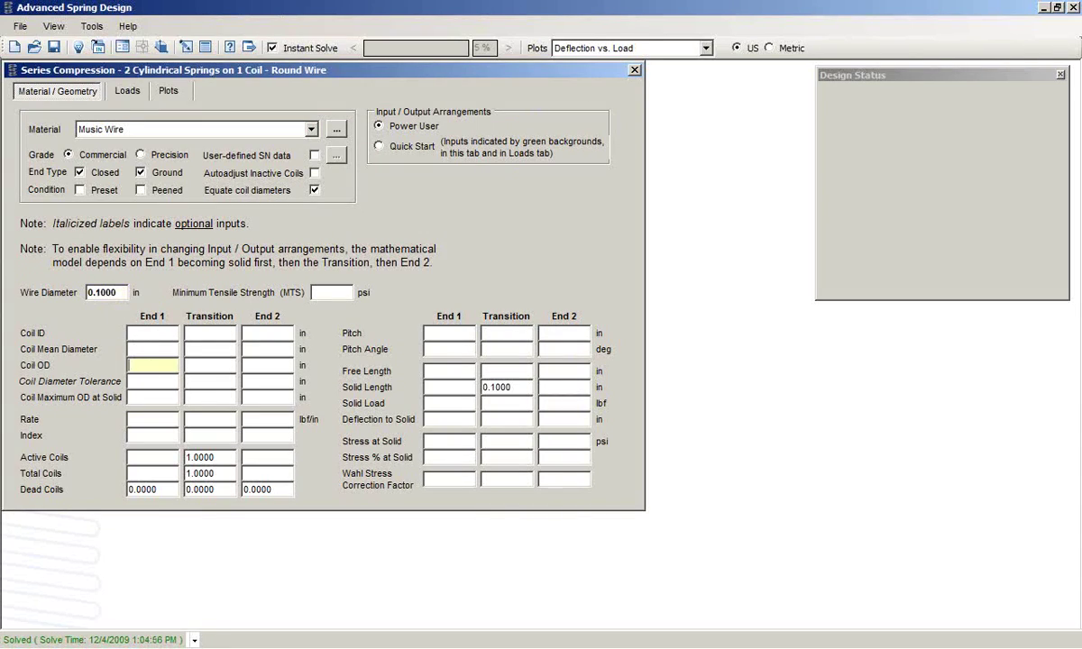
type("1")
left_click(153, 382)
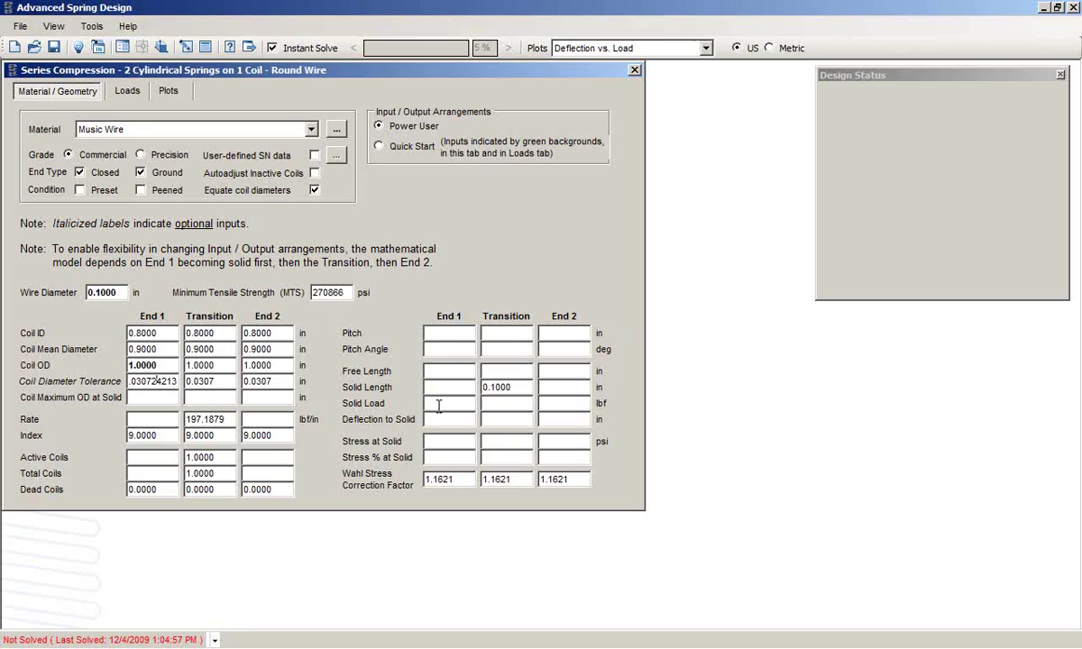
Step: Enter solid loads of 15 lbf at End 1 and 45 lbf at End 2, and solve
left_click(438, 405)
type("15")
left_click(559, 403)
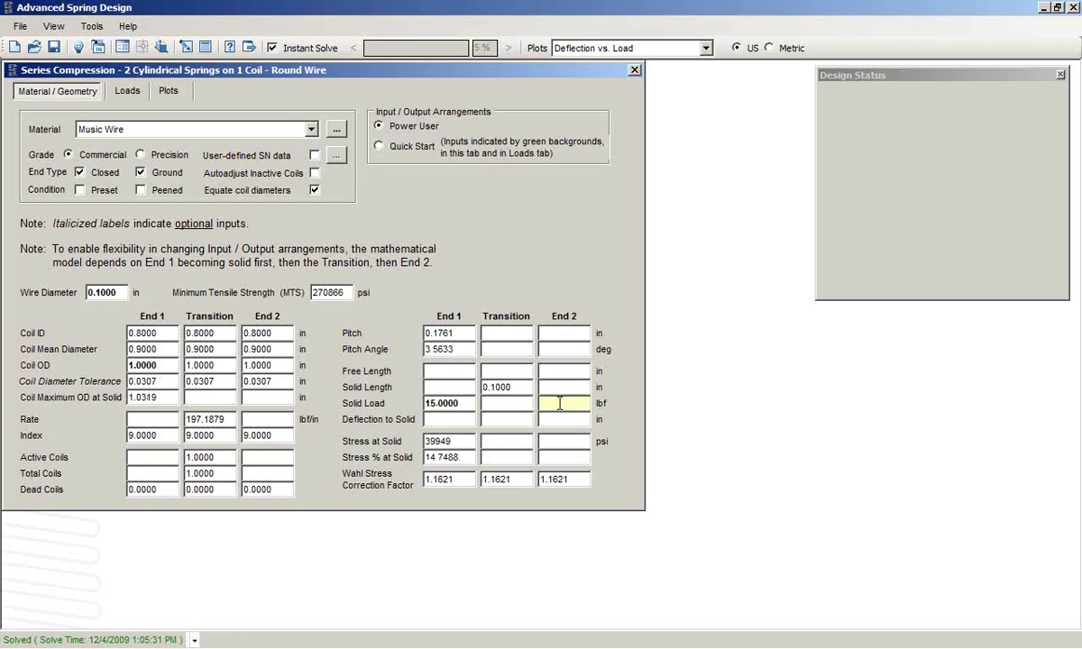
type("45")
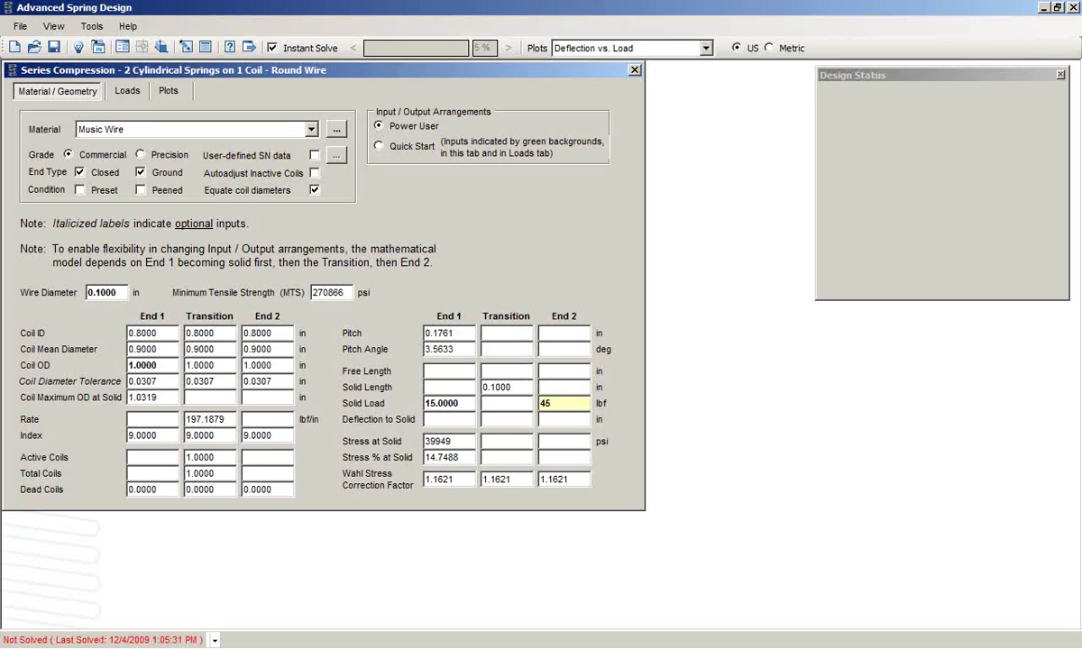
key("Tab")
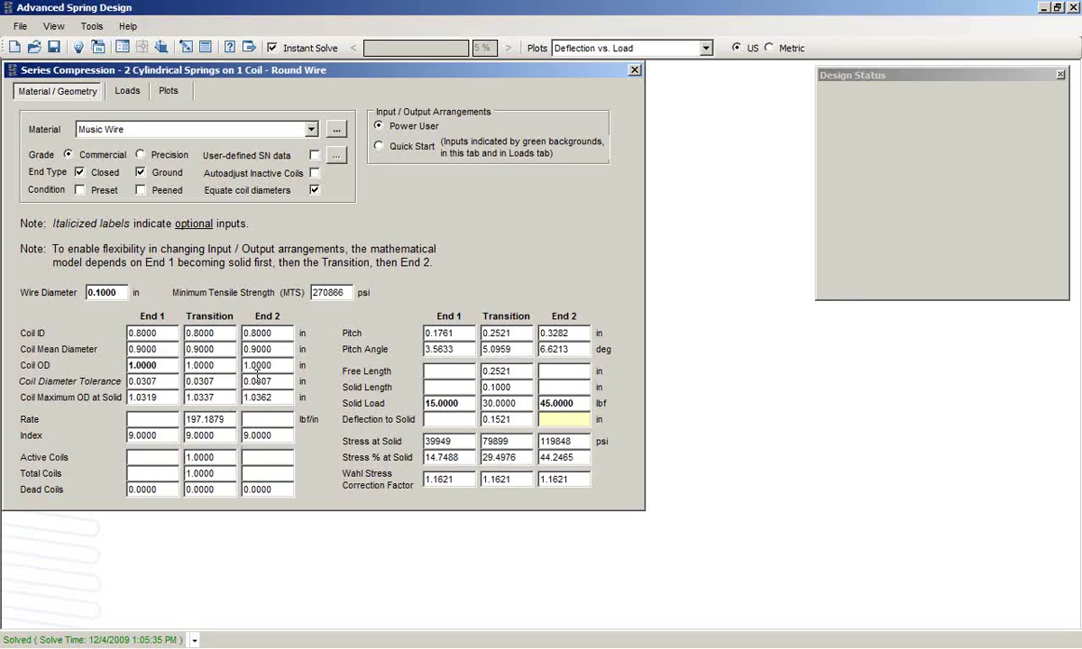
Step: On the Loads page, set initial rate 20, new rate 40 lbf/in, change deflection 0.75 in
left_click(125, 93)
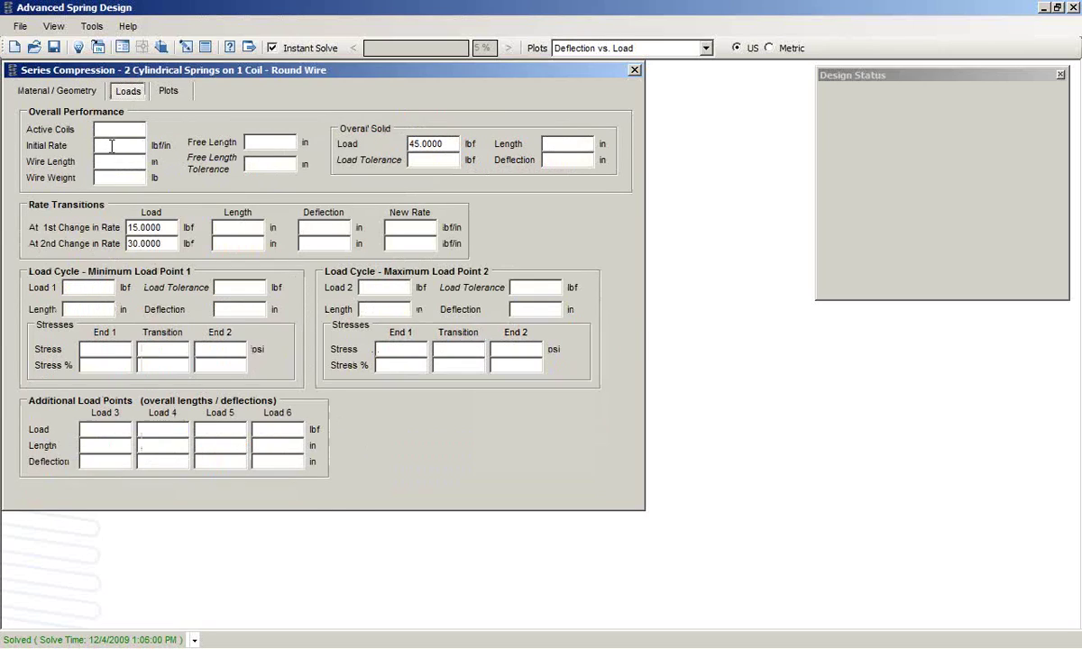
left_click(113, 146)
type("20")
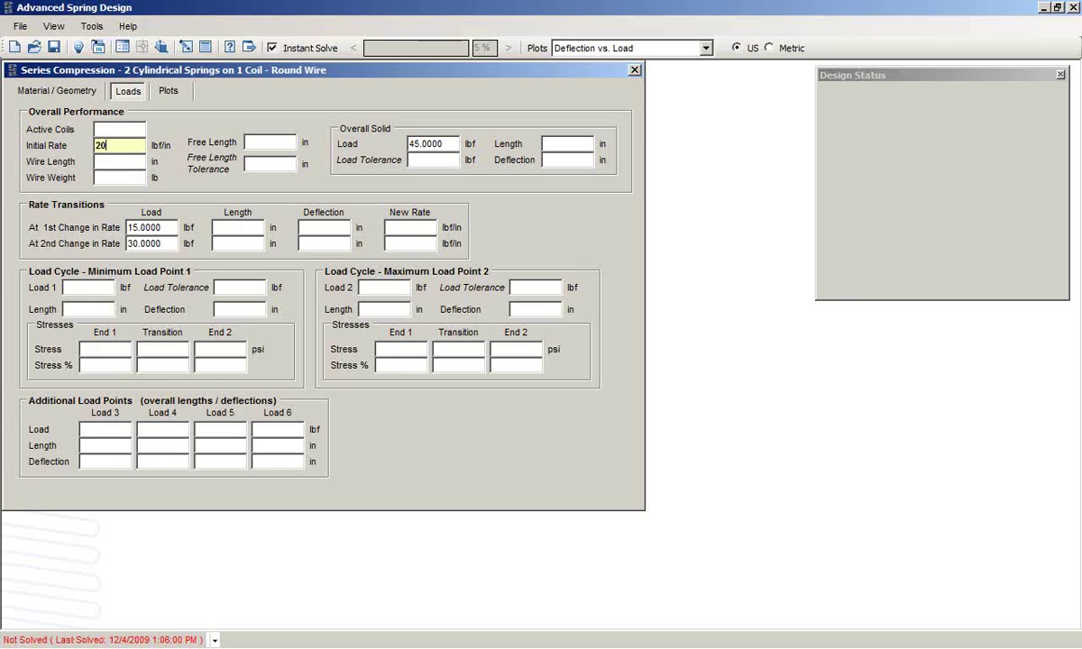
left_click(408, 228)
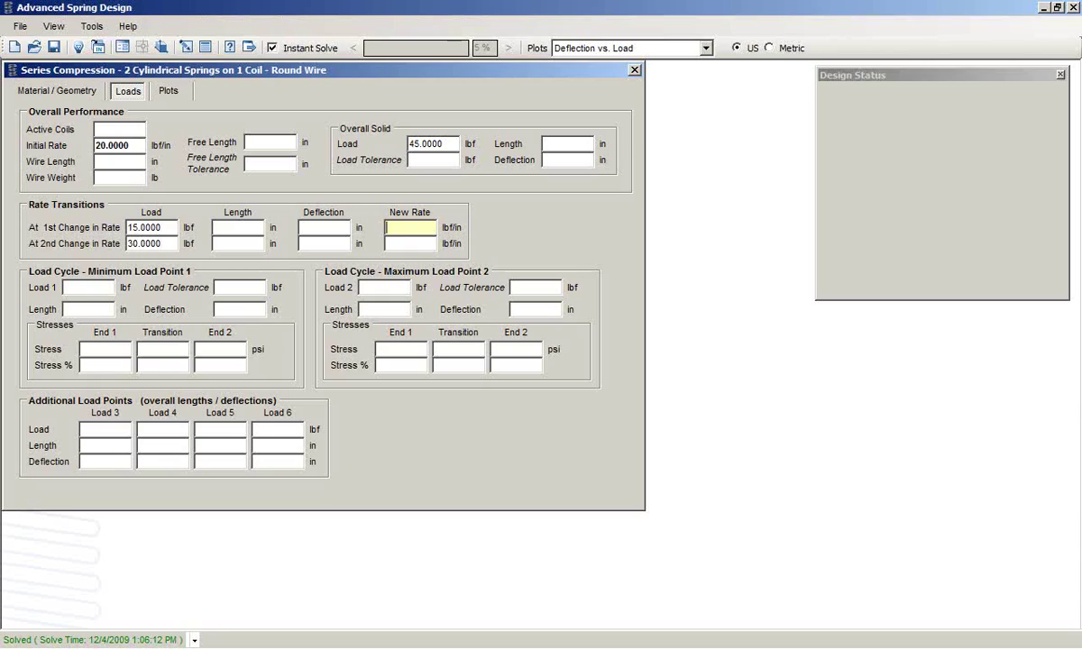
type("40")
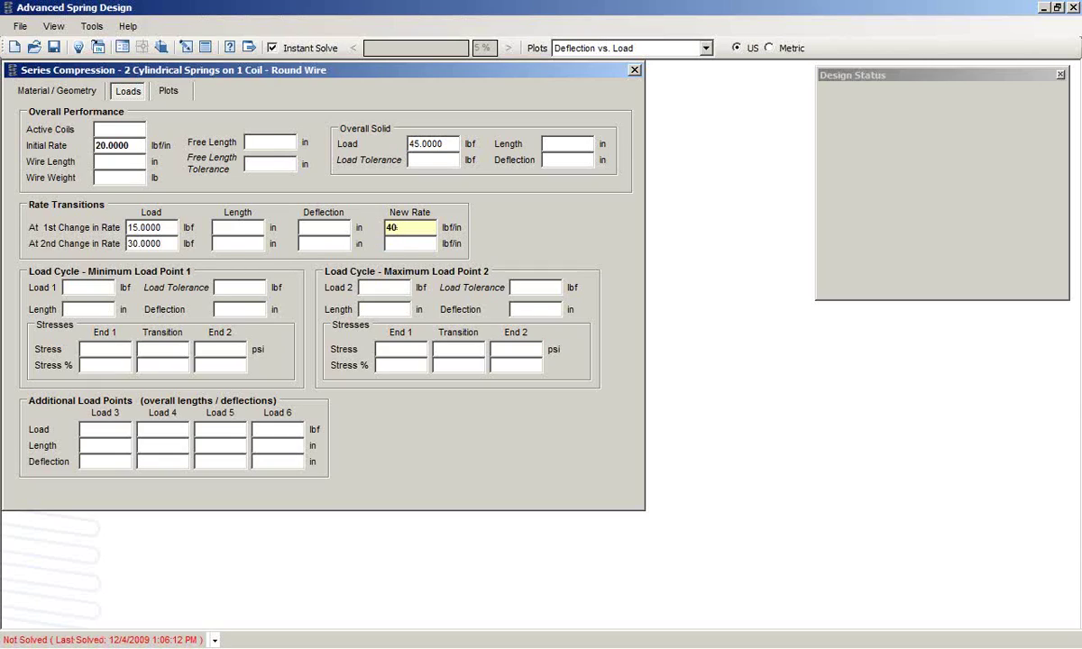
left_click(339, 228)
type(".75")
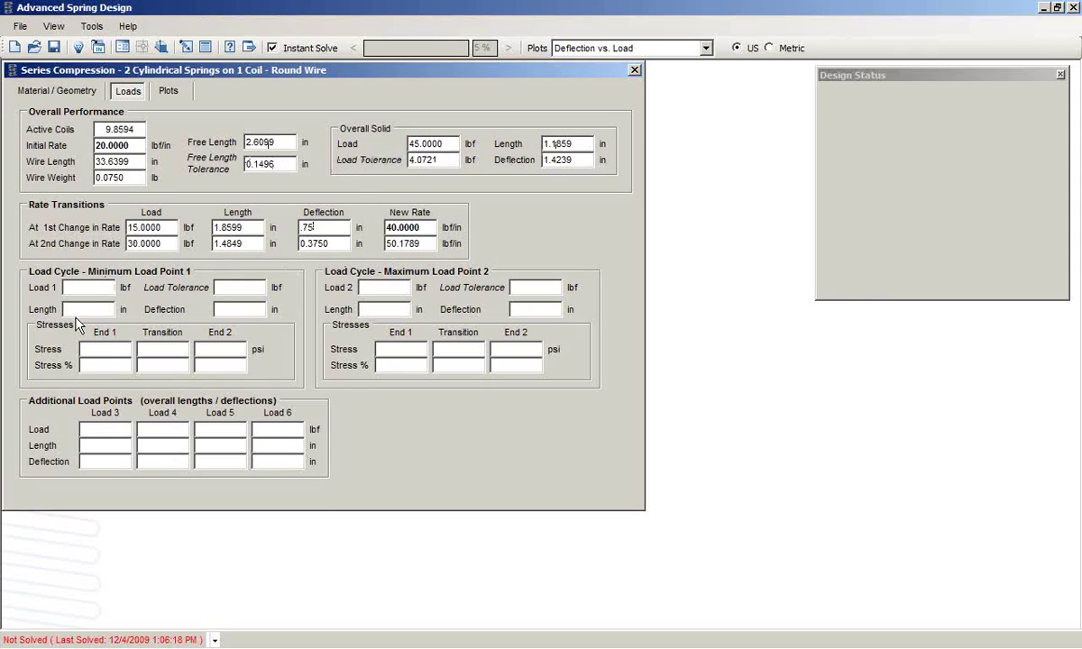
Step: Enter Load 1 of 7 lbf and Load 2 of 37.5 lbf, and solve the cycle
left_click(78, 289)
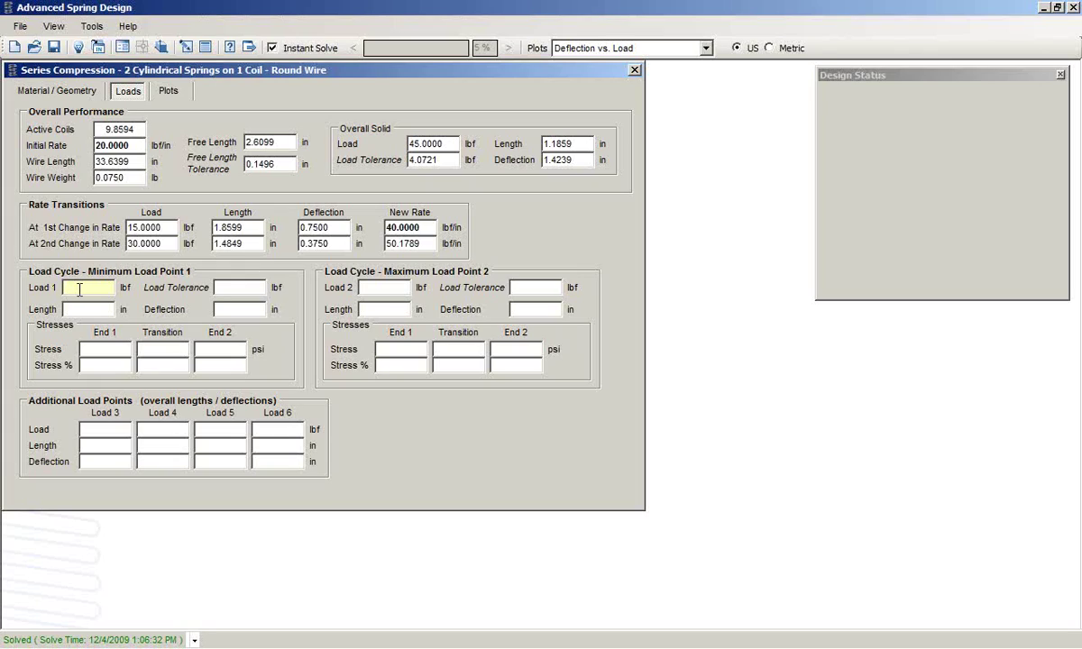
type("7")
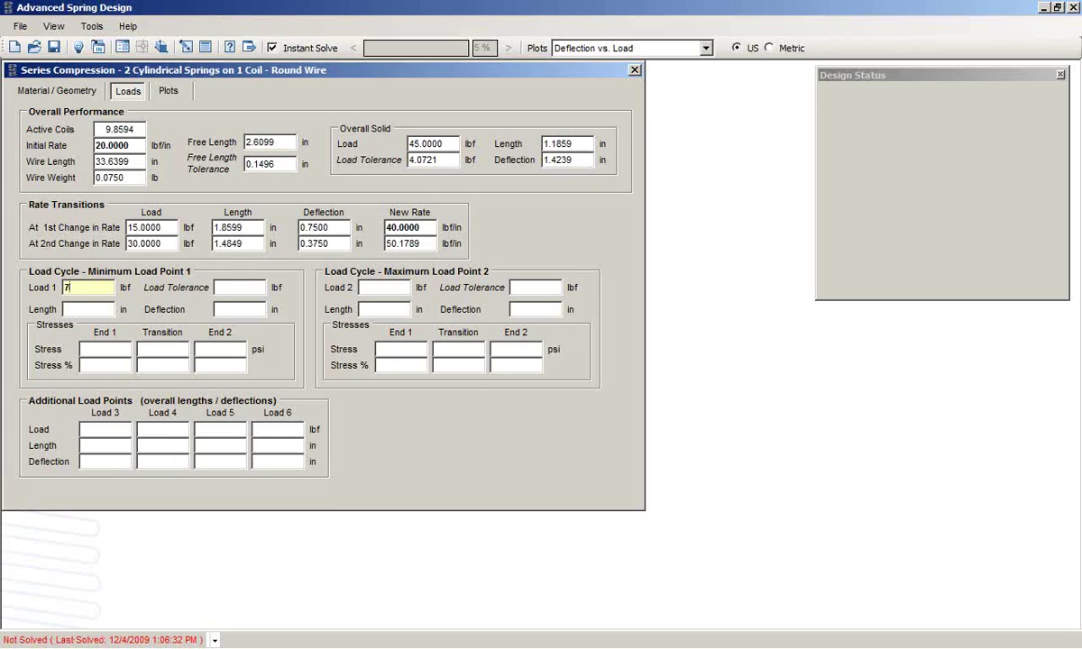
left_click(373, 288)
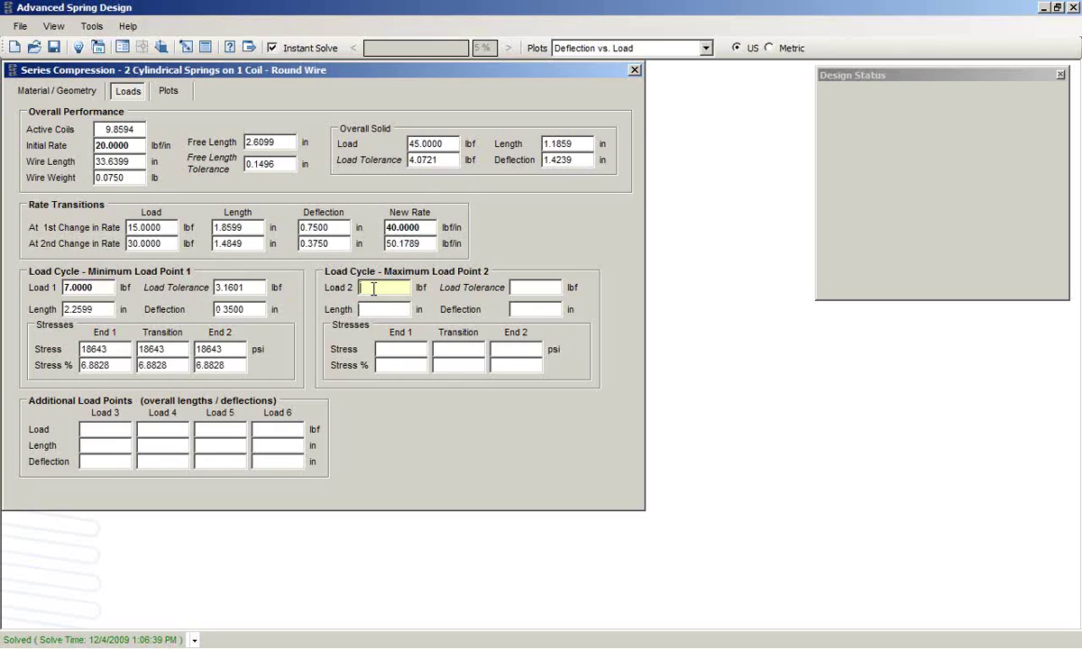
type("37.5")
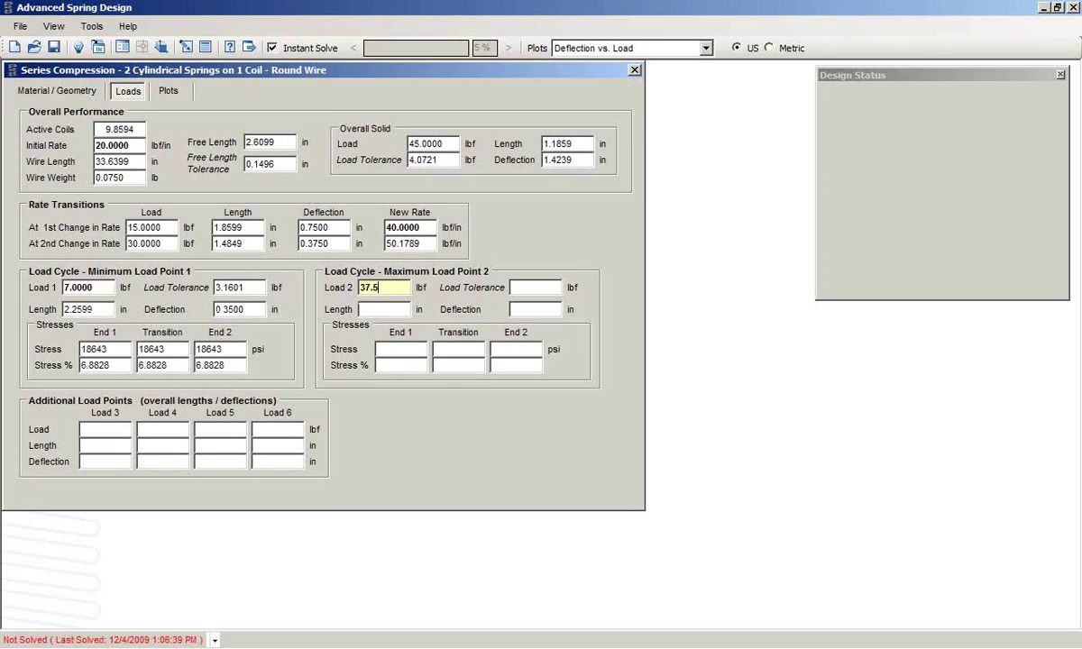
key("Return")
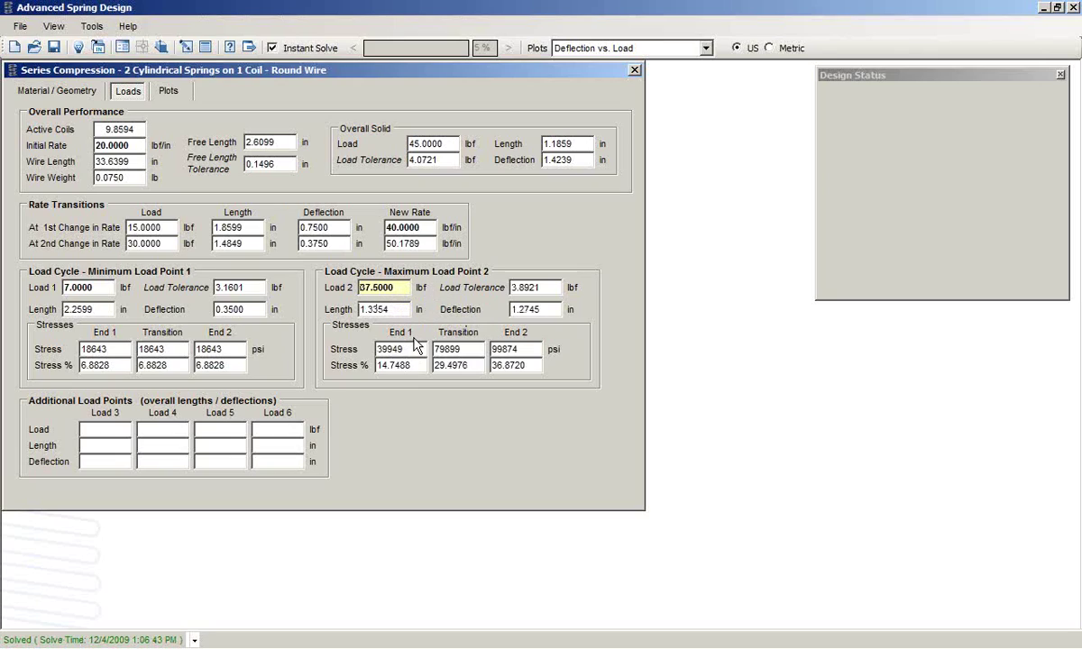
Step: From Material / Geometry, show the spring in 3D, tilt it upright, then close the viewer
left_click(41, 92)
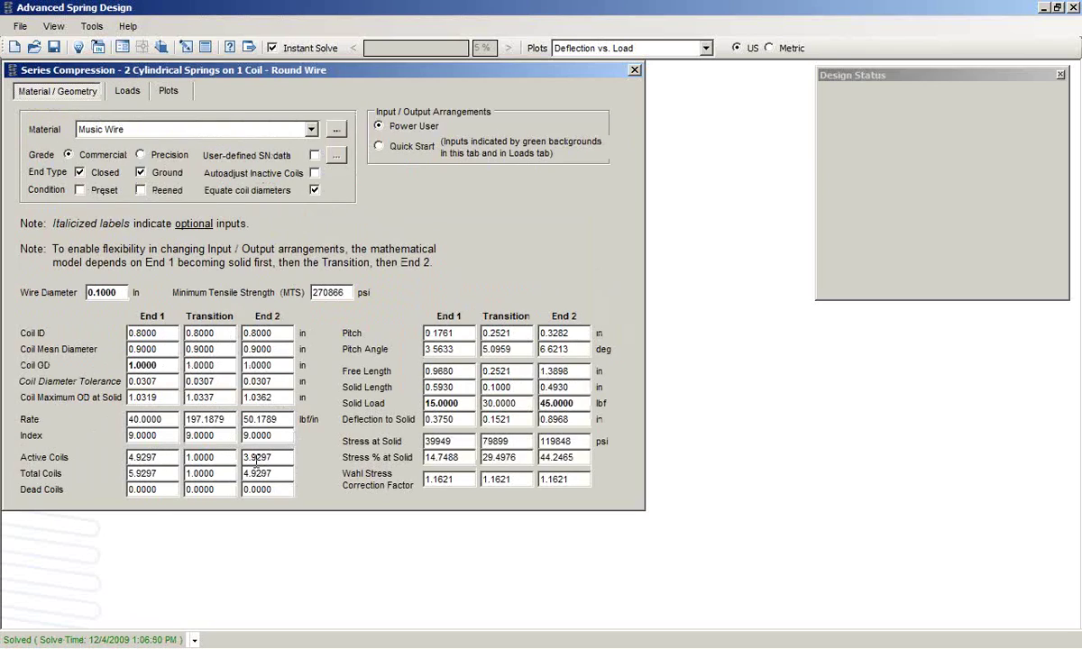
left_click(89, 30)
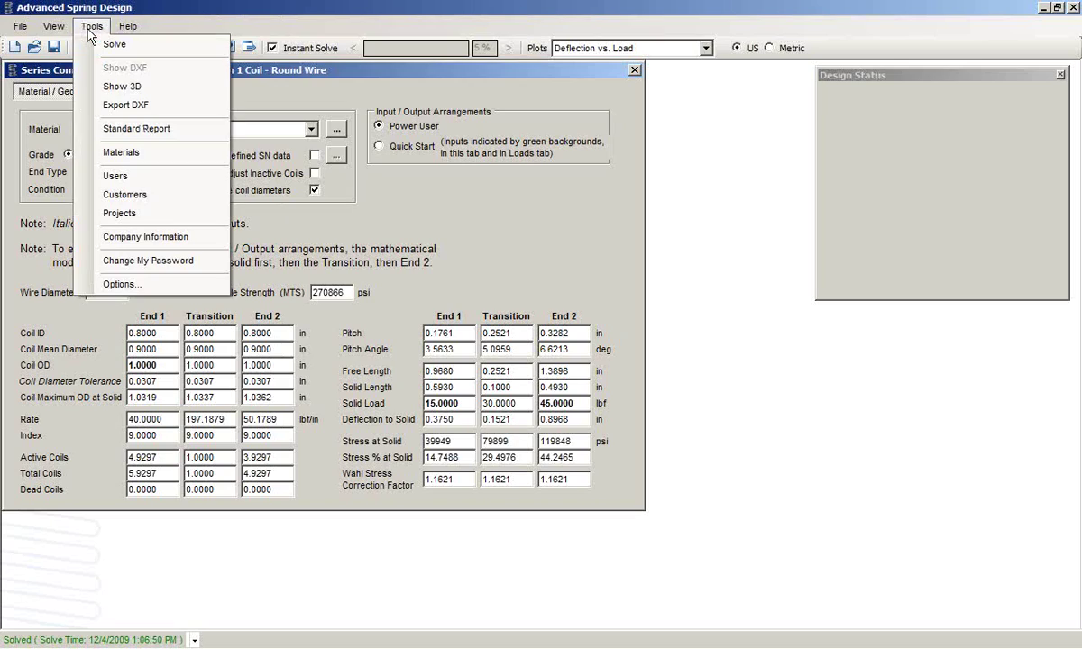
left_click(110, 85)
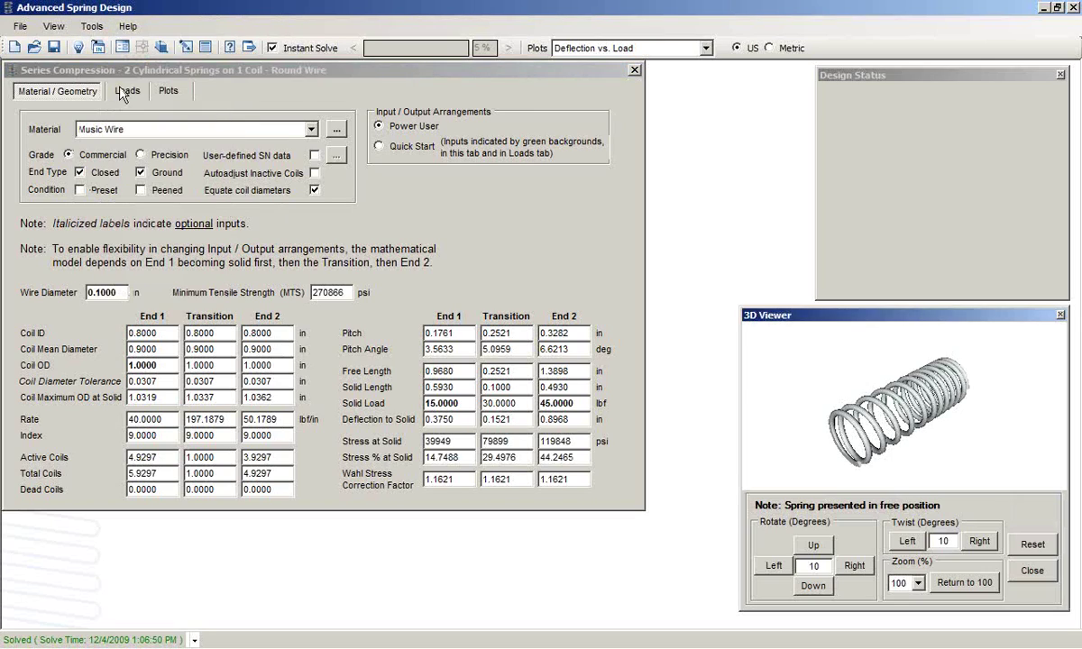
left_click_drag(779, 315, 428, 158)
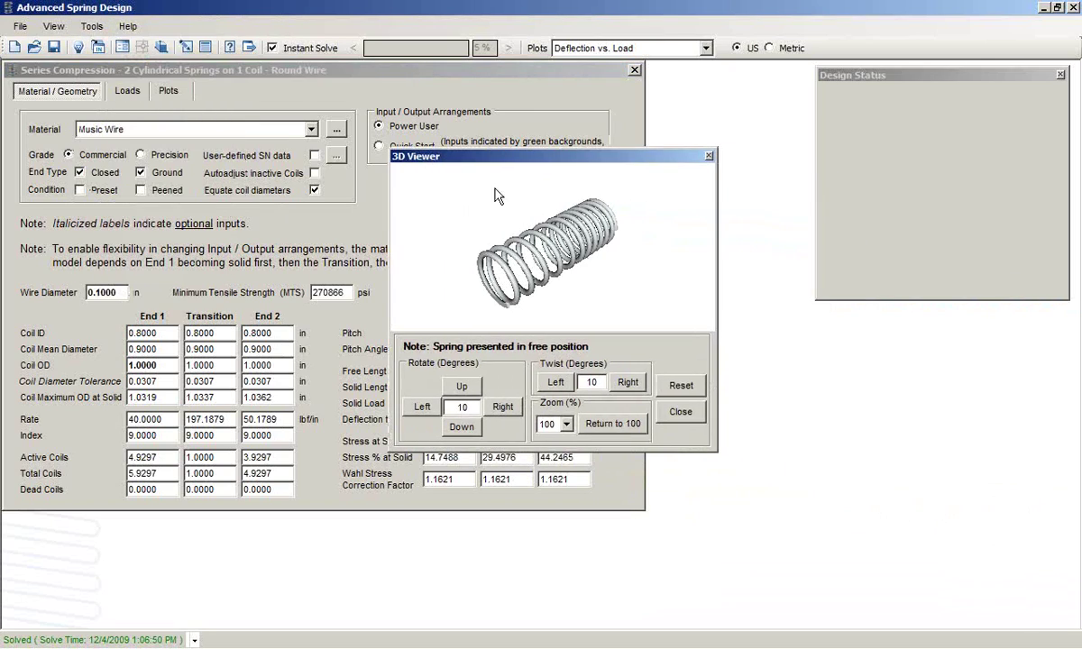
left_click_drag(496, 196, 538, 291)
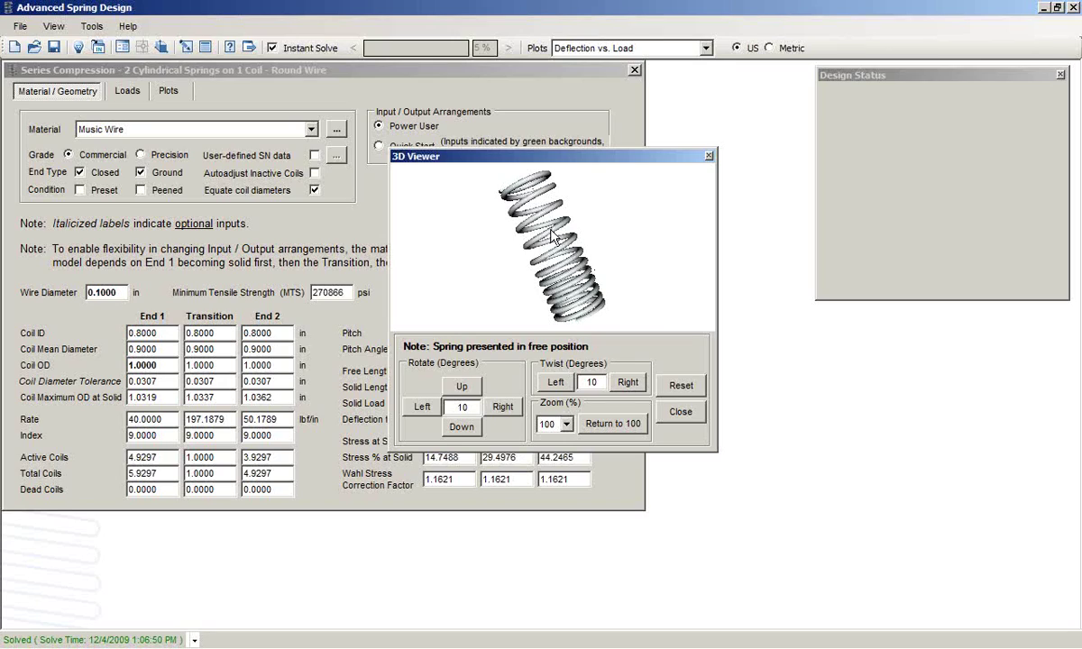
left_click(708, 157)
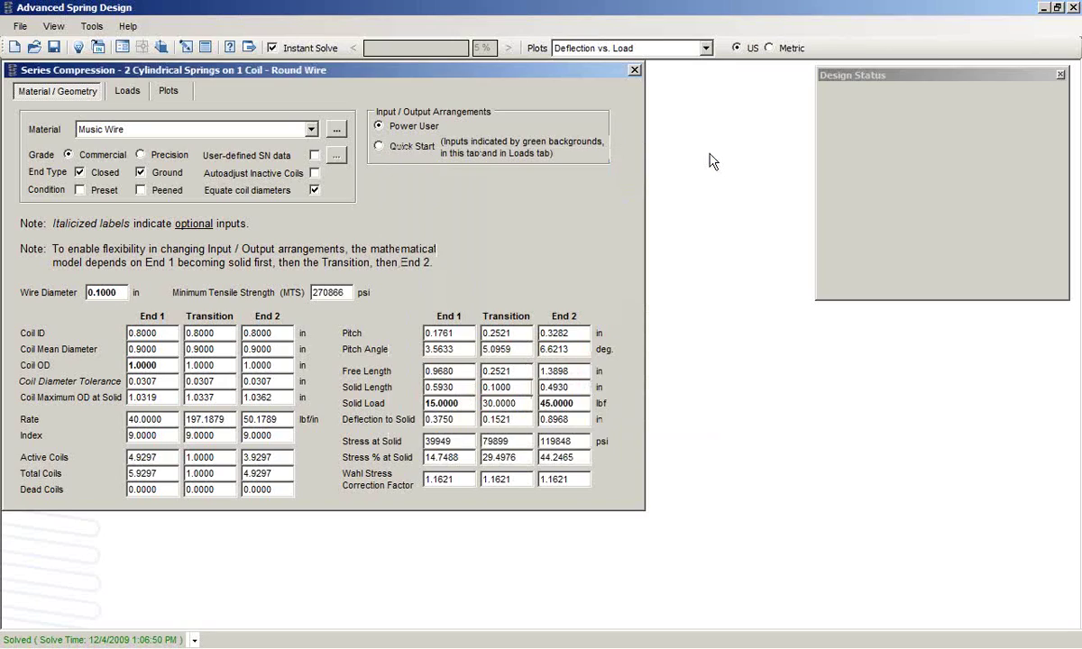
Step: Display the Plots page with the stress, height and deflection charts
left_click(170, 92)
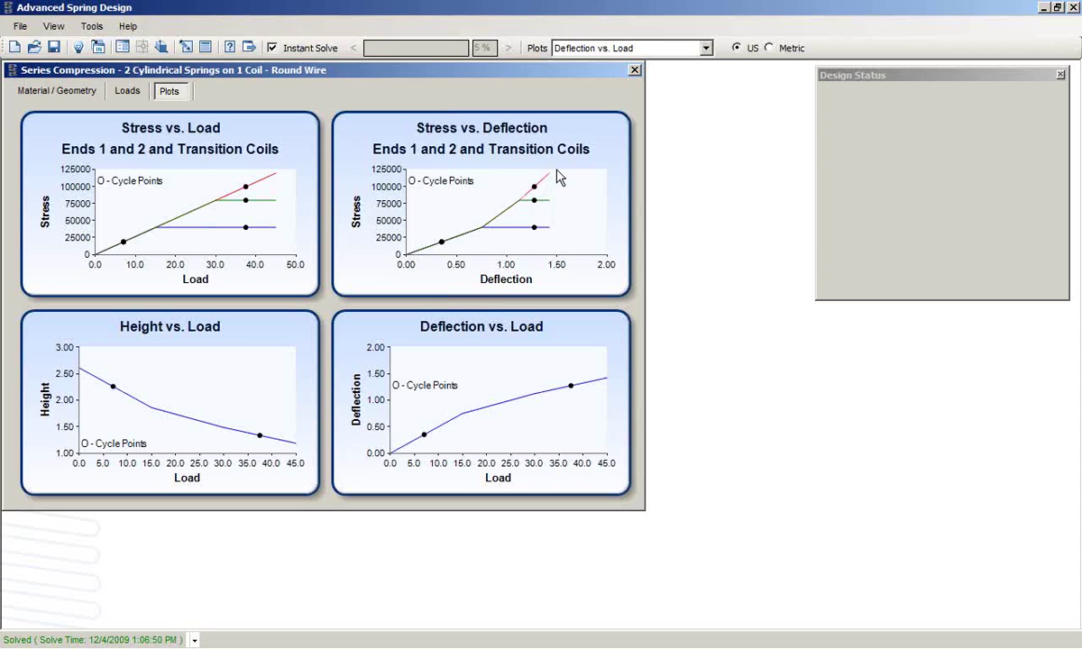
Step: Return to the Material / Geometry page showing the solid stresses
left_click(59, 92)
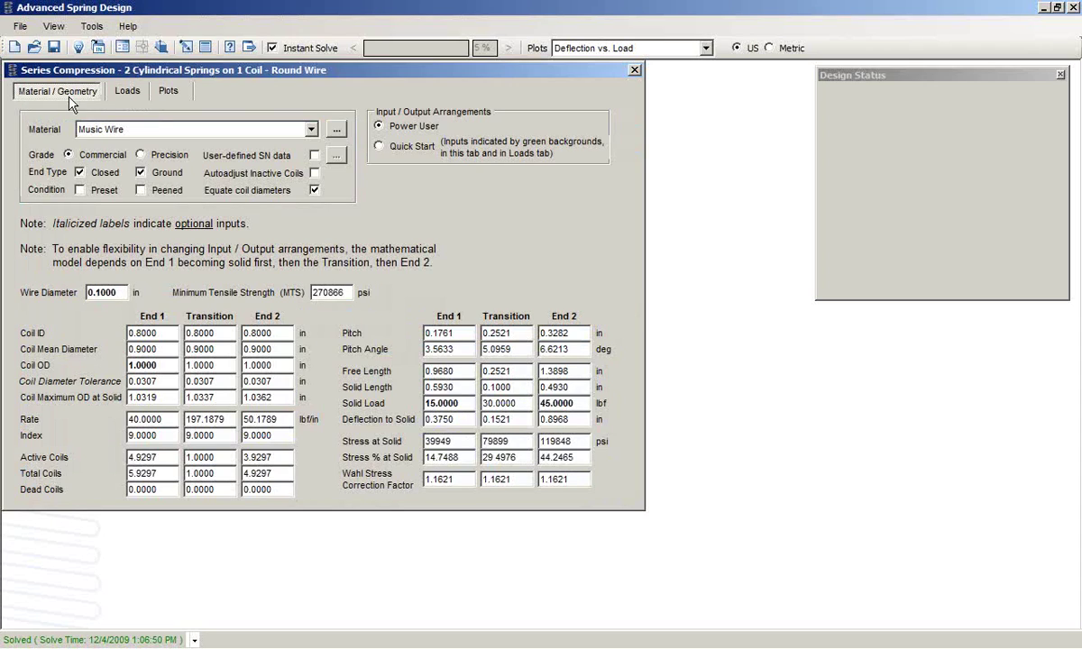